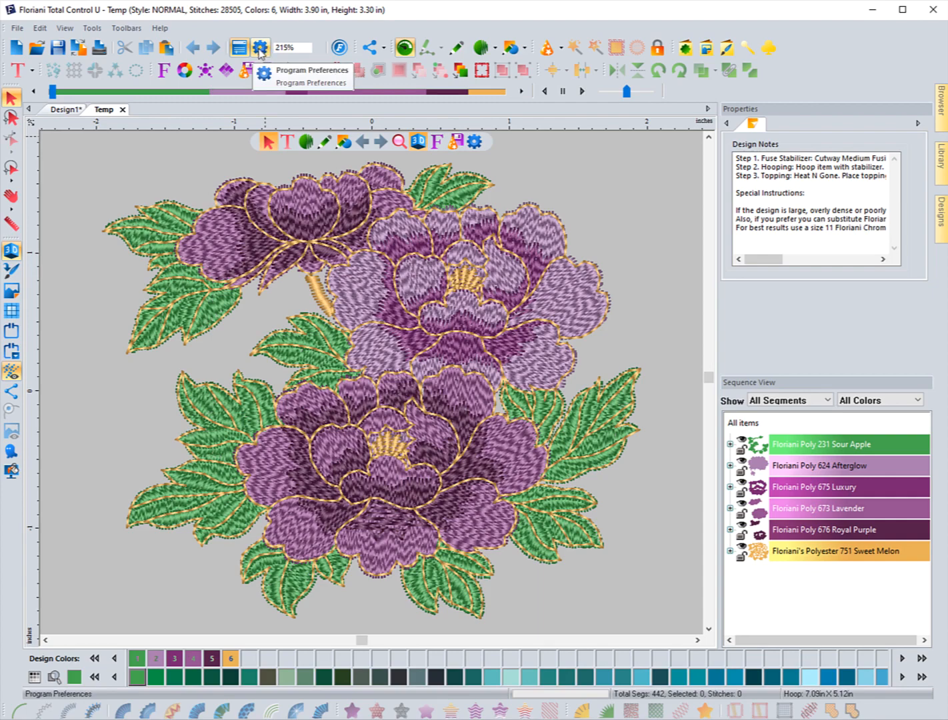
# In the program preferences, try Baby Lock/Brother Multi Needle (PES v9) as default save format, restore Floriani Files (WAF), and toggle Autosave Machine Format on and off
pyautogui.click(259, 50)
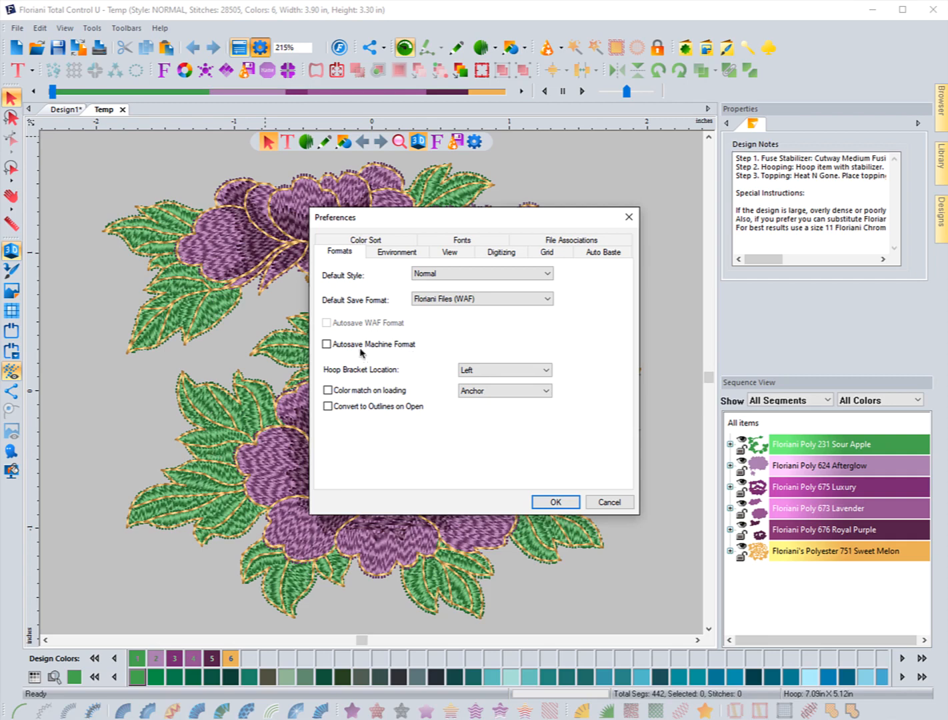
pyautogui.click(480, 300)
pyautogui.click(476, 320)
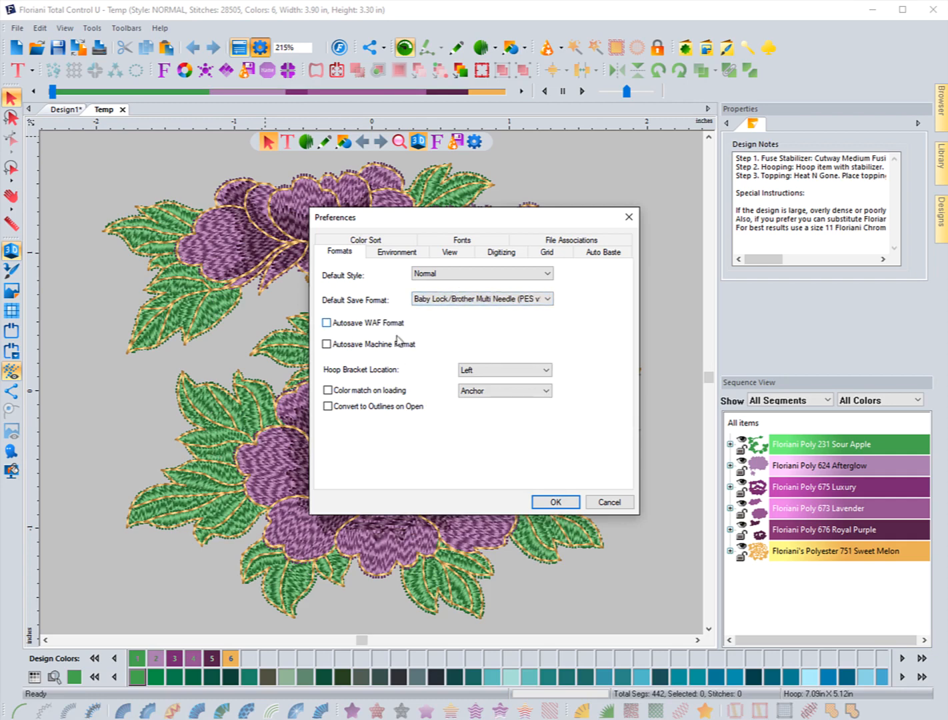
pyautogui.click(549, 300)
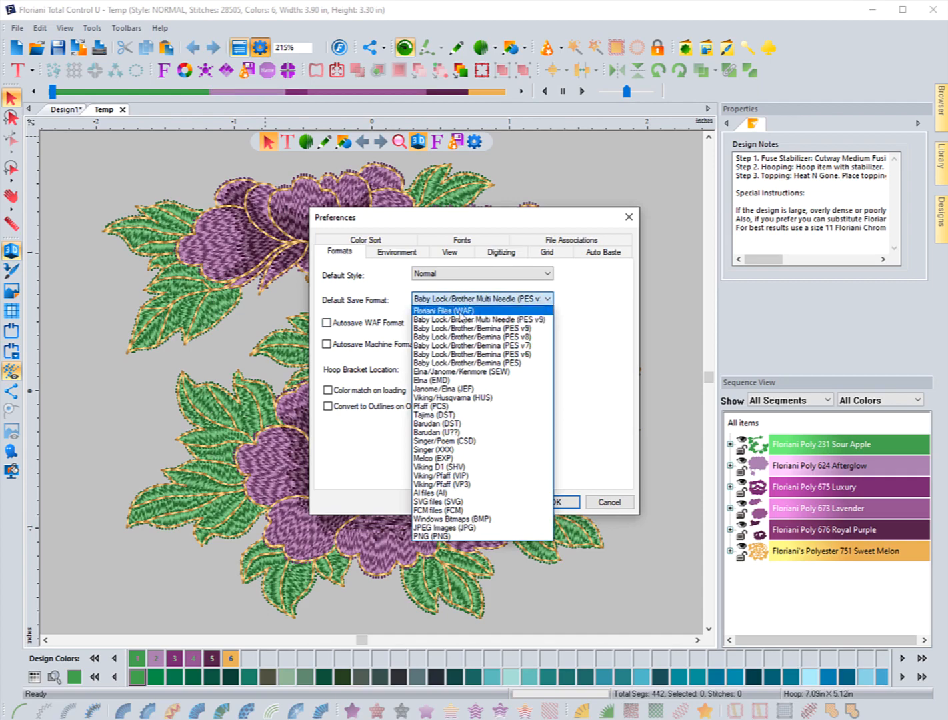
pyautogui.click(439, 311)
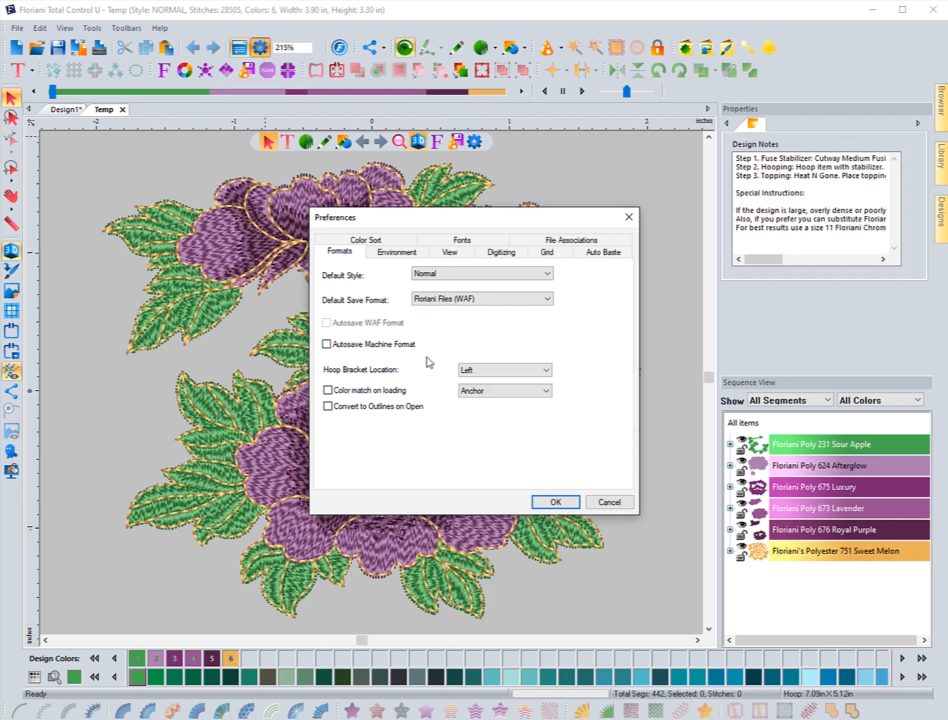
pyautogui.click(327, 344)
pyautogui.click(327, 343)
# Set the default save format to Baby Lock/Brother/Bernina (PES v9), enable Autosave WAF Format, and apply the preferences
pyautogui.click(489, 299)
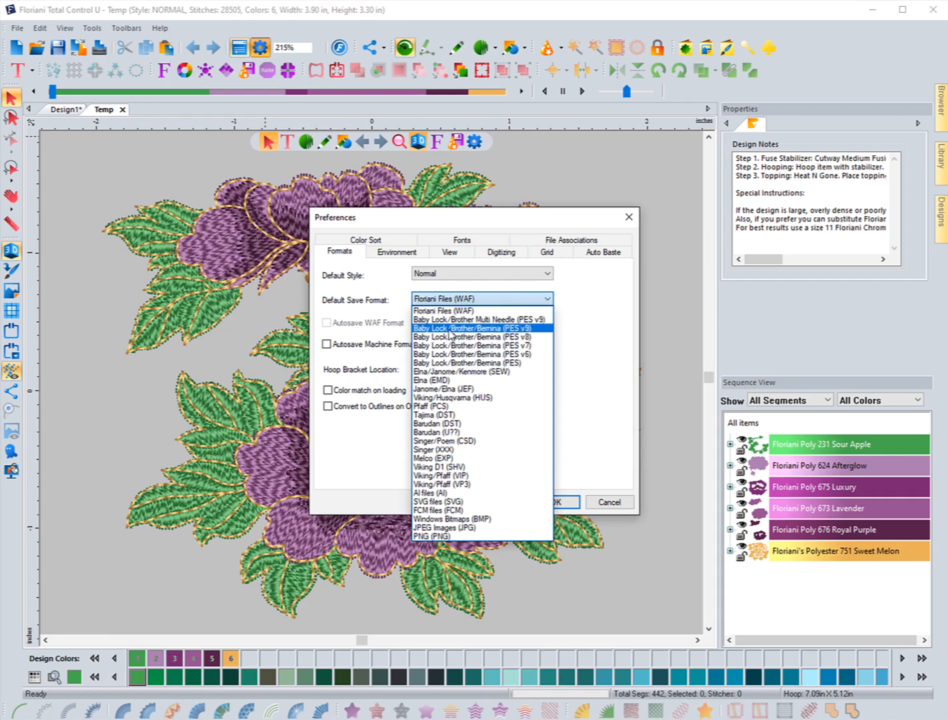
pyautogui.click(449, 331)
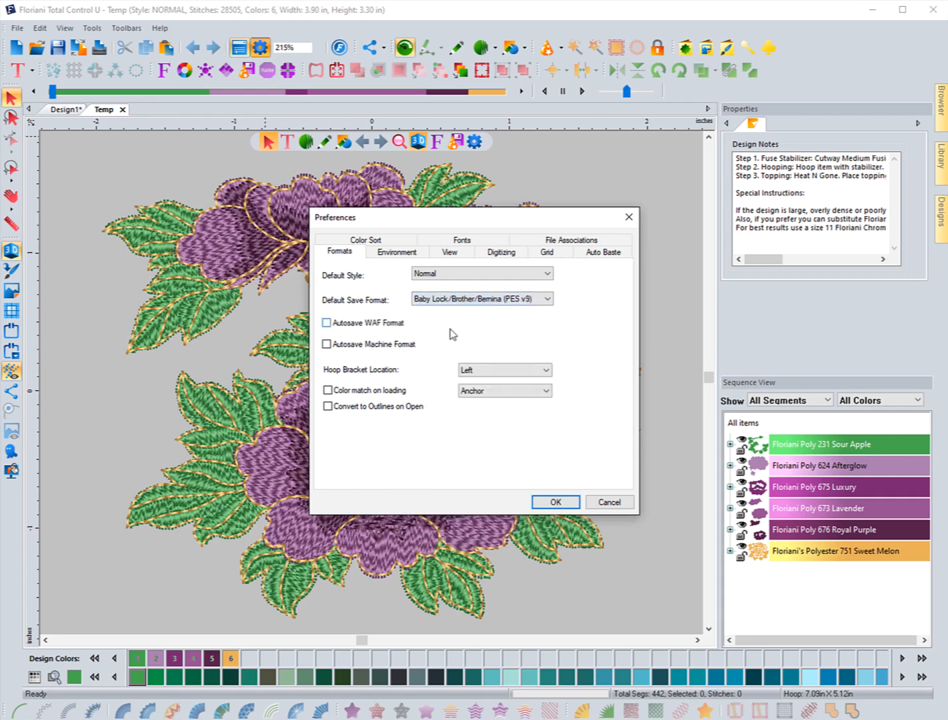
pyautogui.click(326, 322)
pyautogui.click(554, 503)
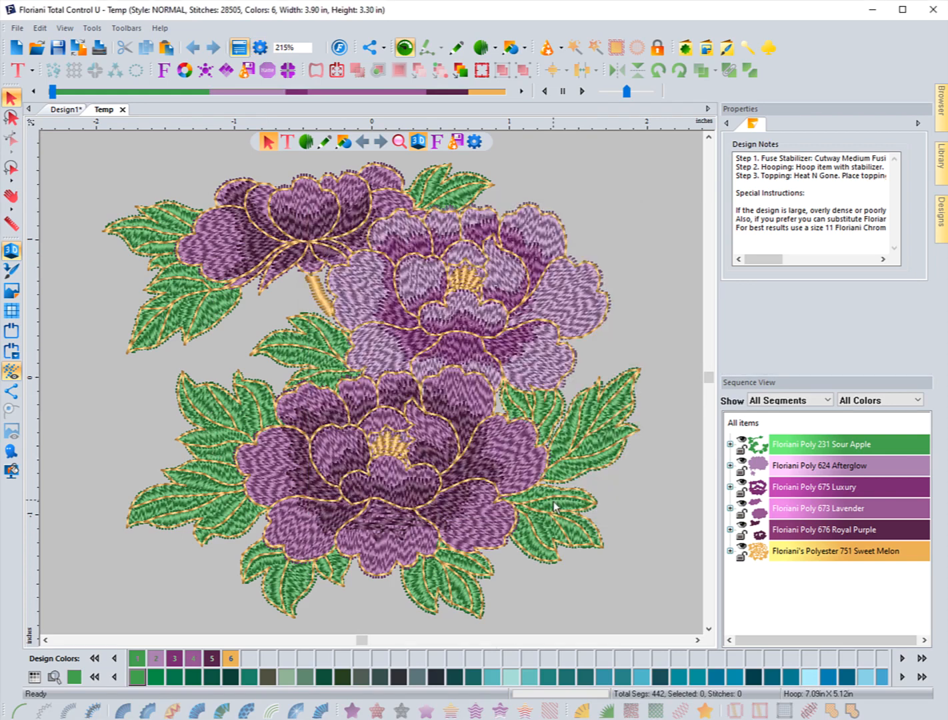
# Save the design under the new name Flowers in the AA_VideoRecording folder, in Baby Lock/Brother/Bernina (PES v9) format
pyautogui.click(17, 28)
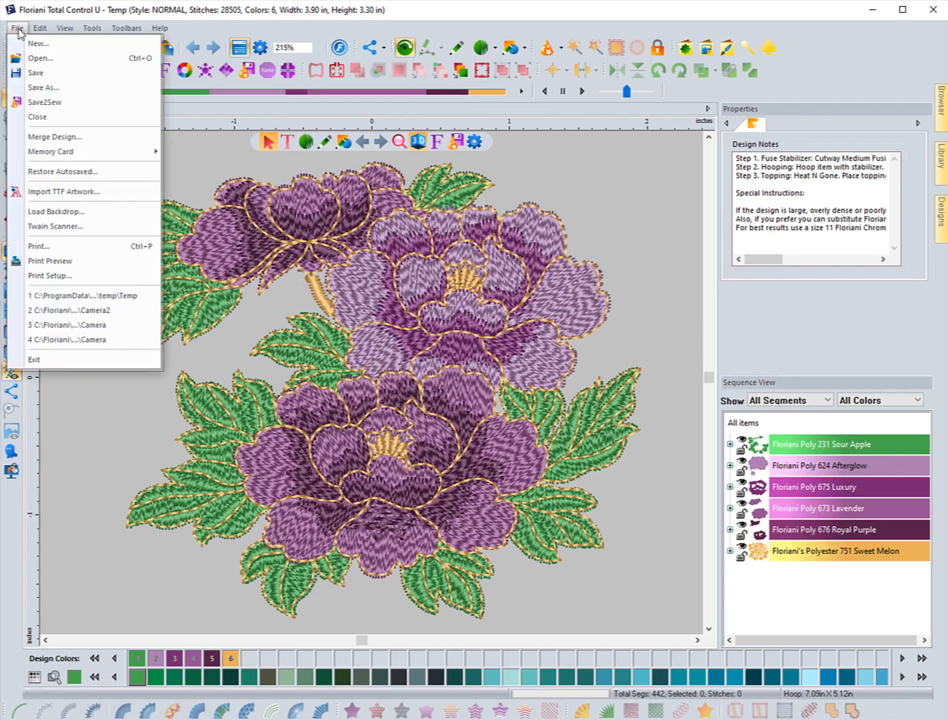
pyautogui.click(44, 87)
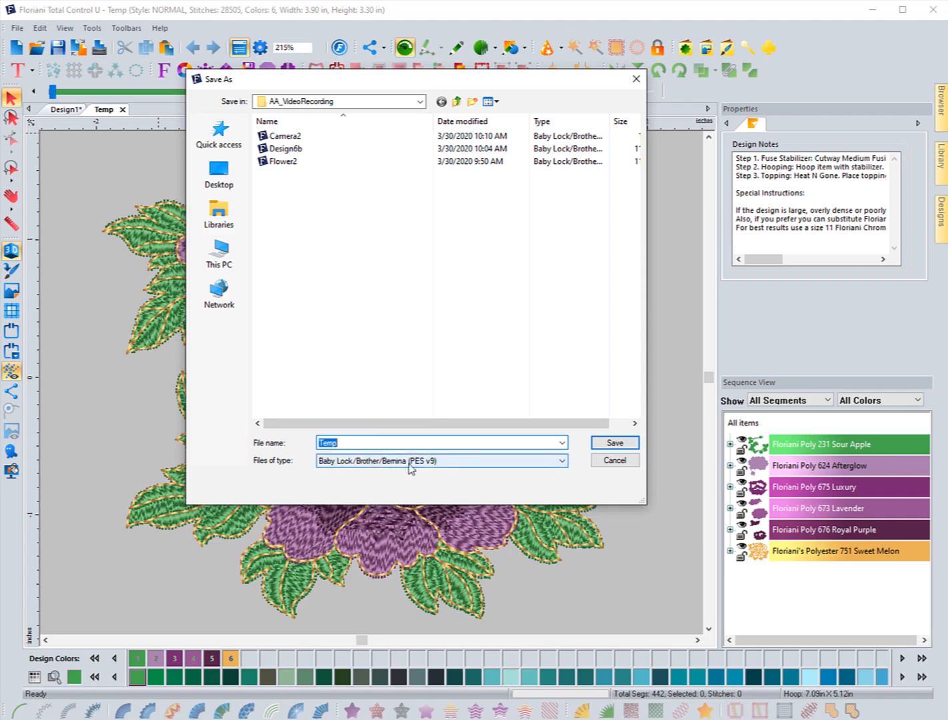
pyautogui.click(340, 443)
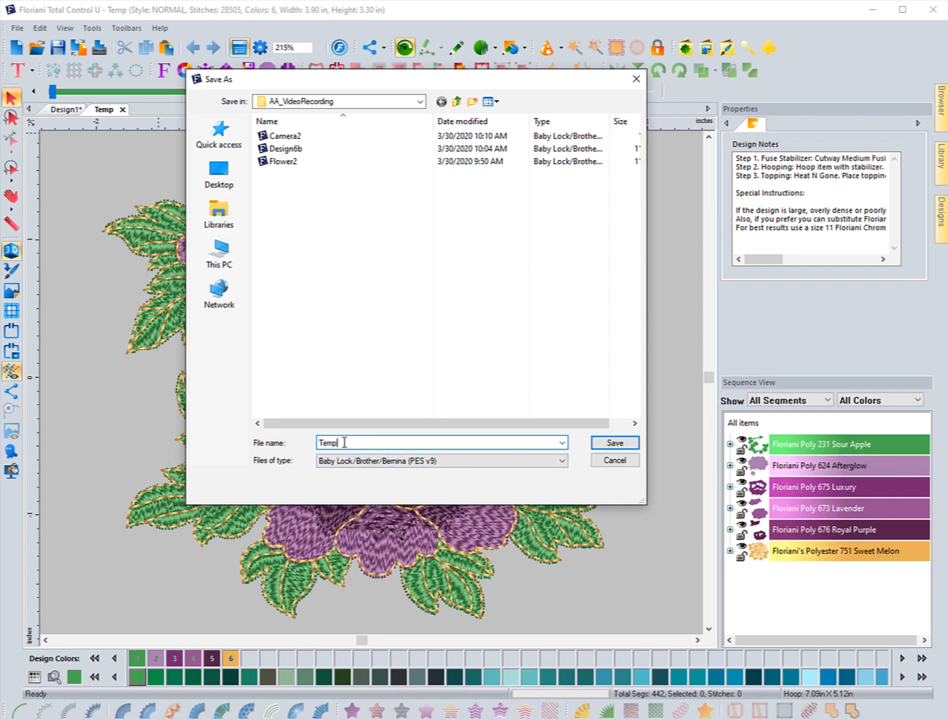
pyautogui.press('BackSpace')
pyautogui.press('BackSpace')
pyautogui.press('BackSpace')
pyautogui.press('BackSpace')
pyautogui.write('Flowers')
pyautogui.click(613, 441)
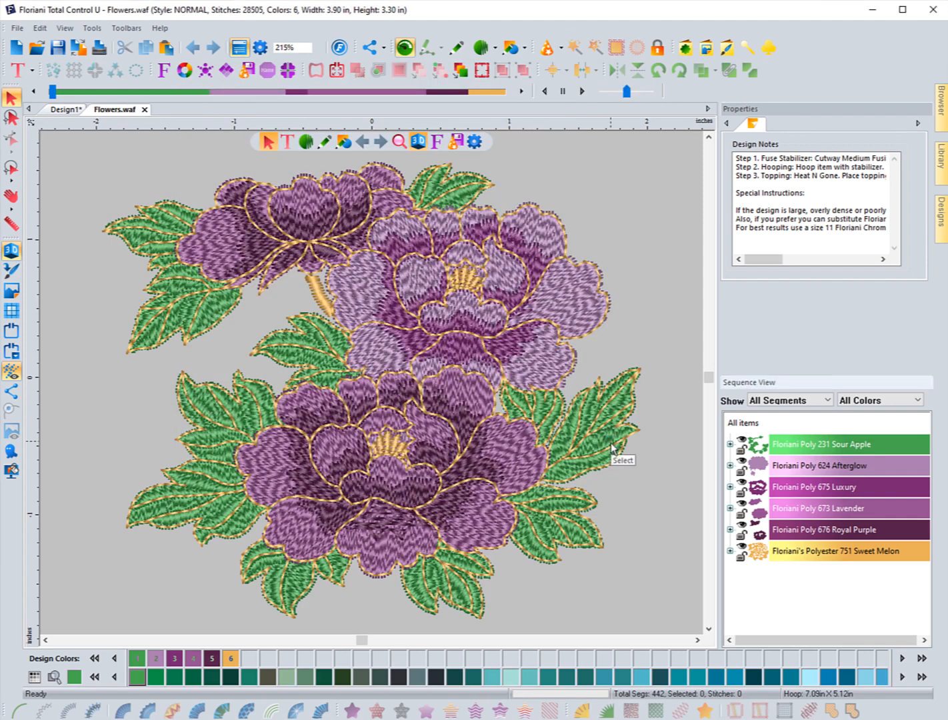
# Examine the Baby Lock/Brother/Bernina and Floriani versions of Flowers in the AA_VideoRecording folder without opening either file
pyautogui.click(37, 50)
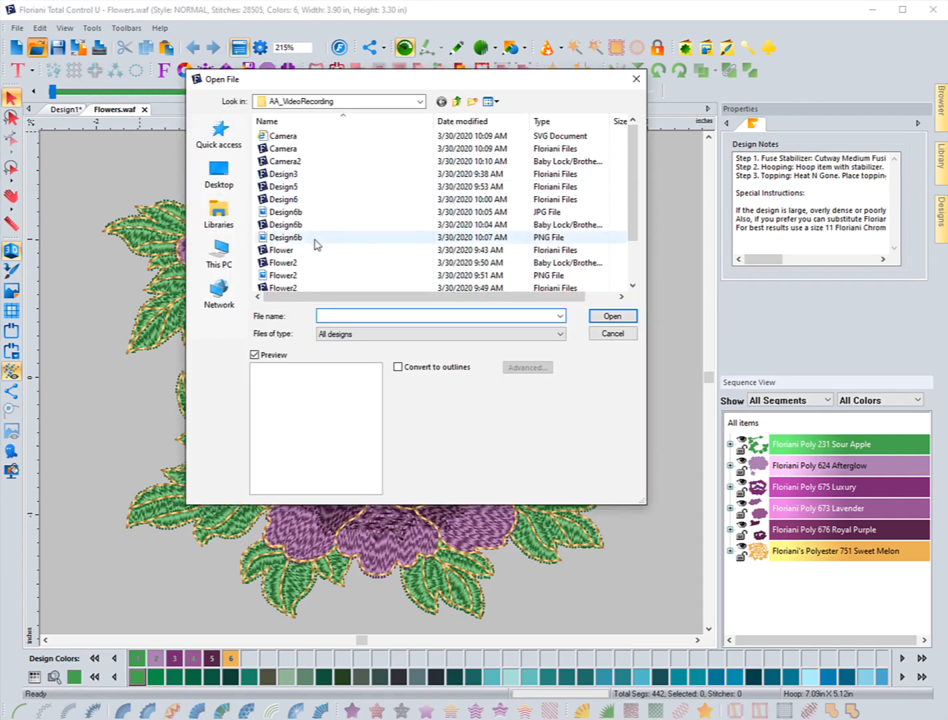
pyautogui.scroll(-2, 313, 243)
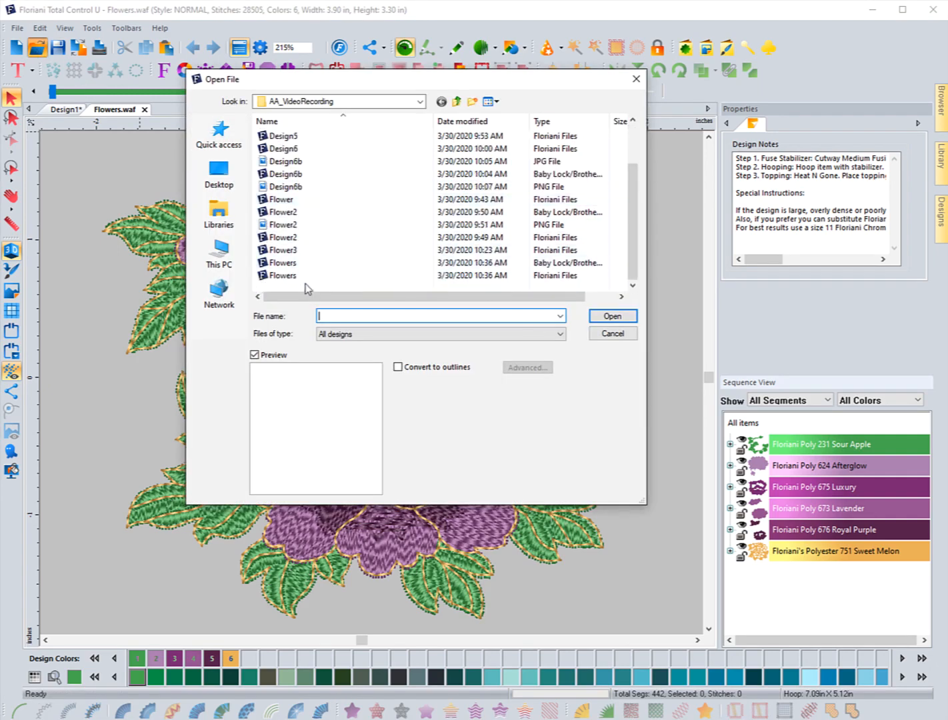
pyautogui.click(480, 264)
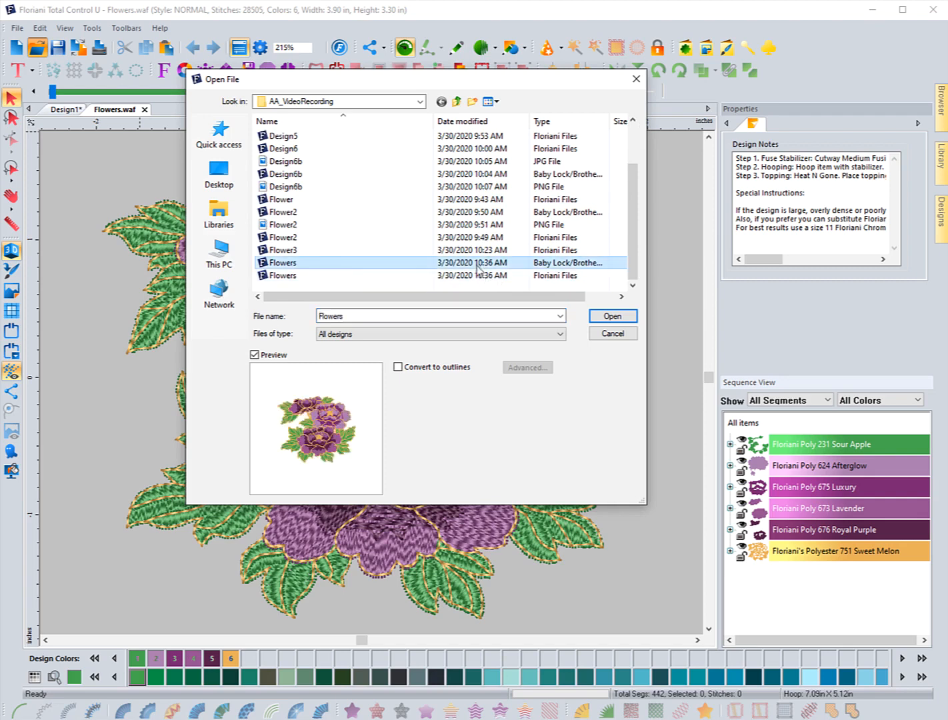
pyautogui.click(280, 277)
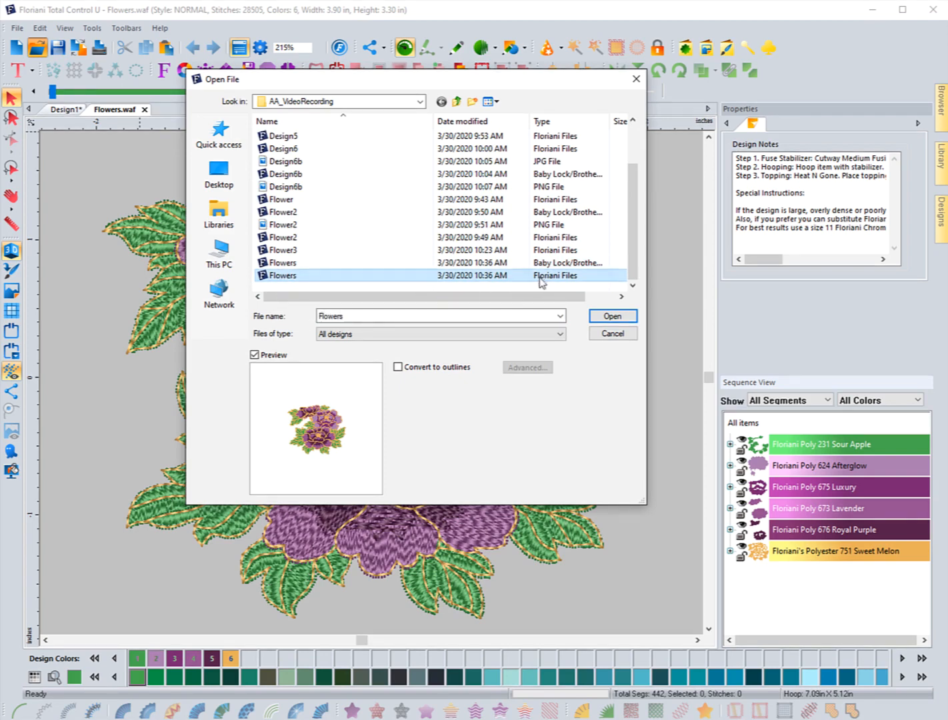
pyautogui.click(295, 266)
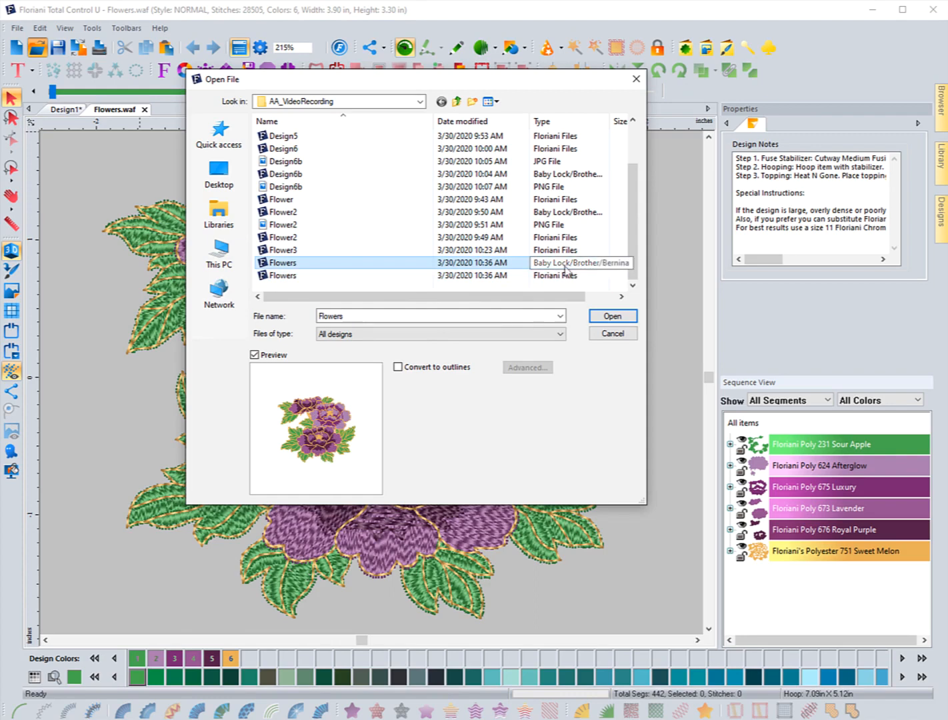
pyautogui.click(285, 277)
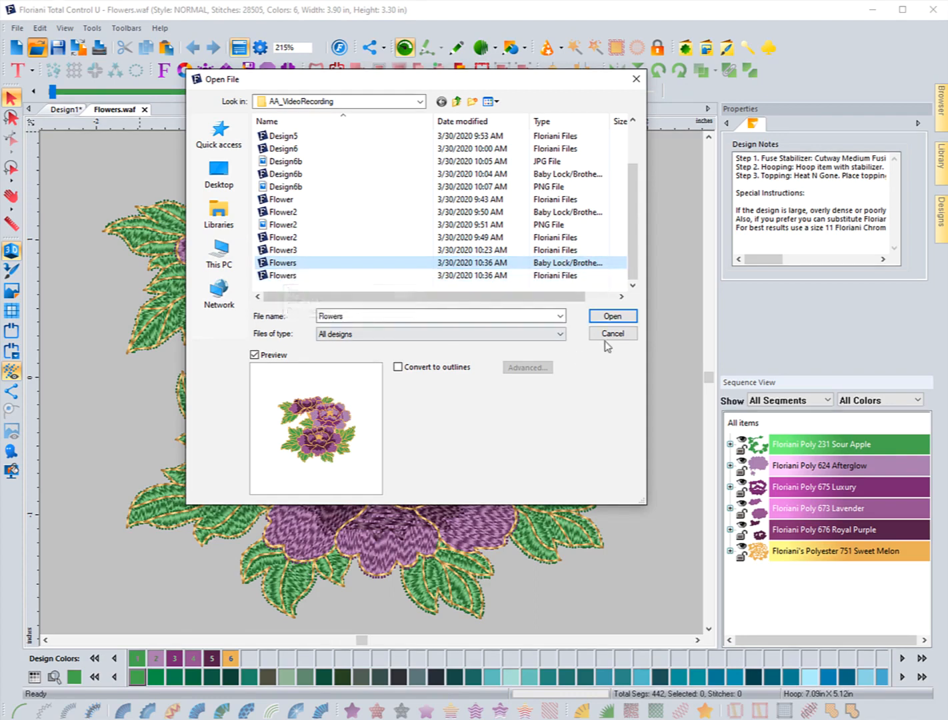
pyautogui.click(612, 333)
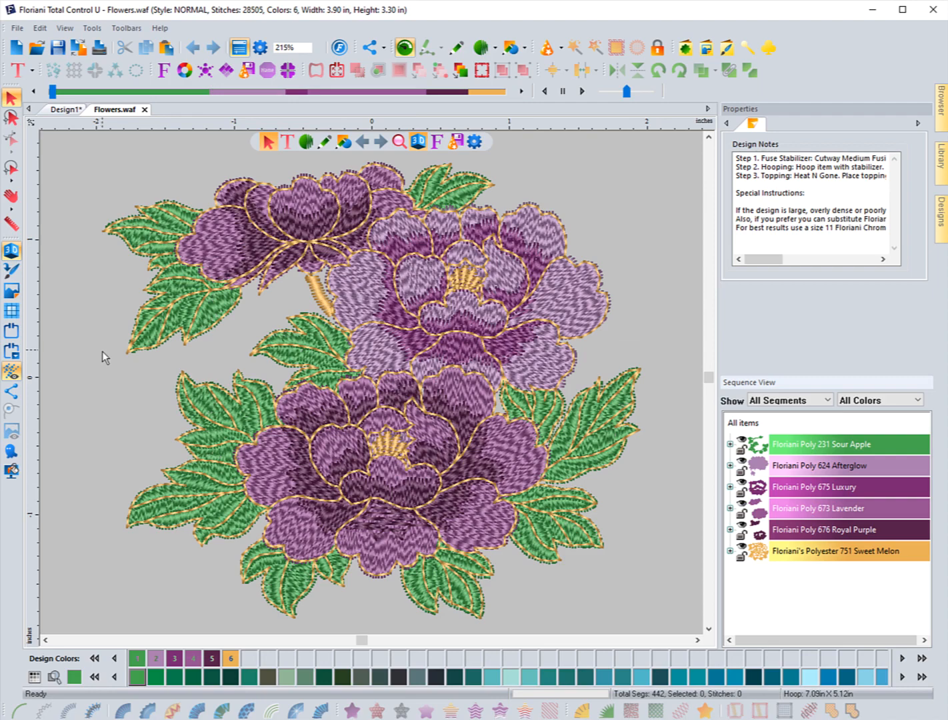
# In the program preferences, disable Autosave WAF Format and set the default save format to Floriani Files (WAF)
pyautogui.click(260, 50)
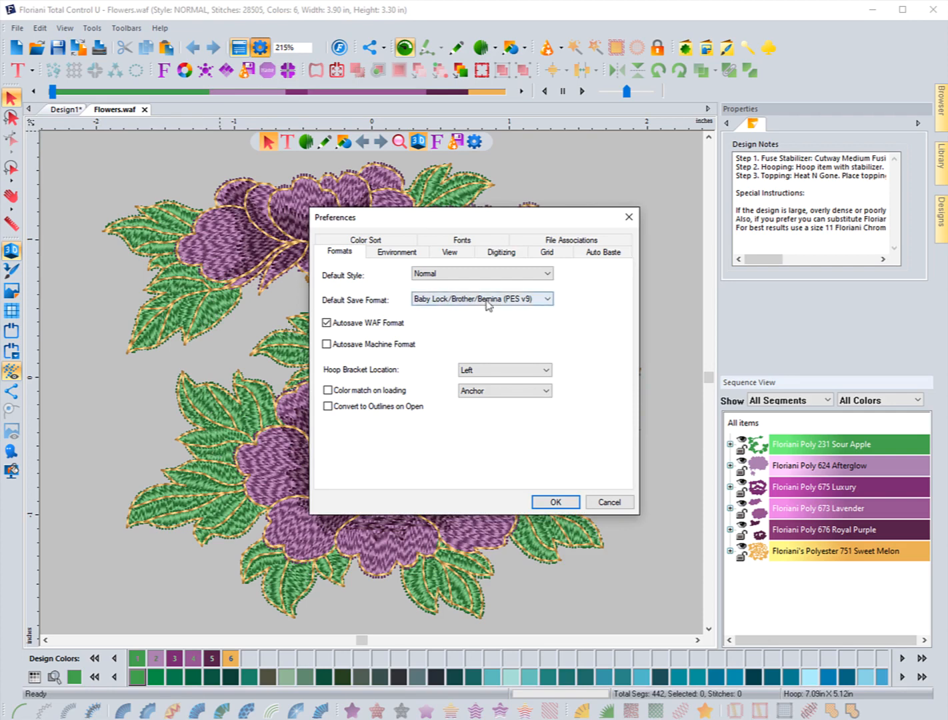
pyautogui.click(327, 323)
pyautogui.click(432, 301)
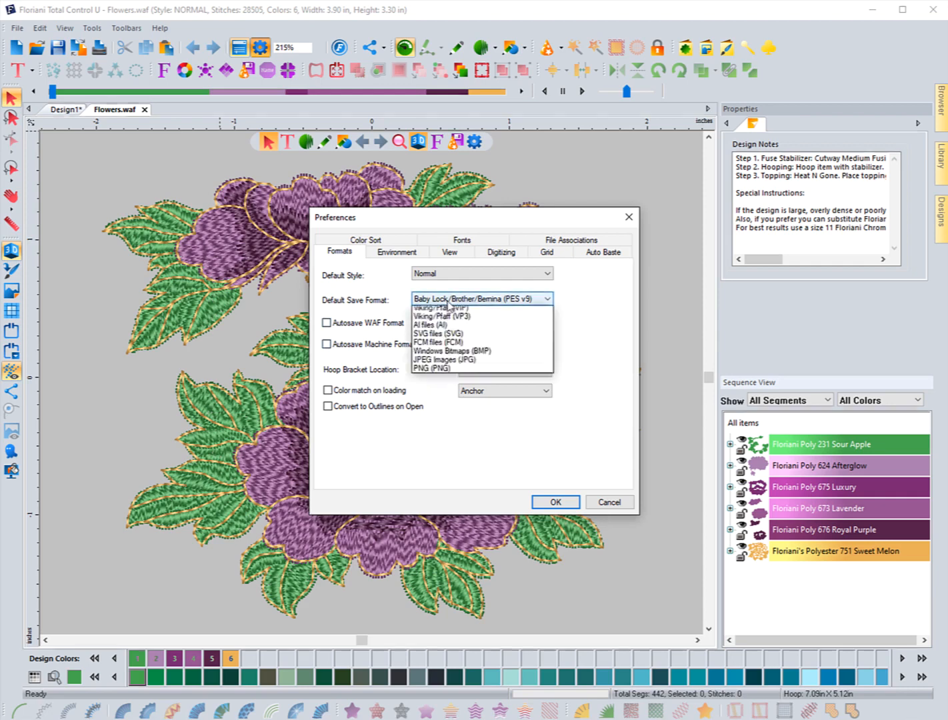
pyautogui.click(443, 310)
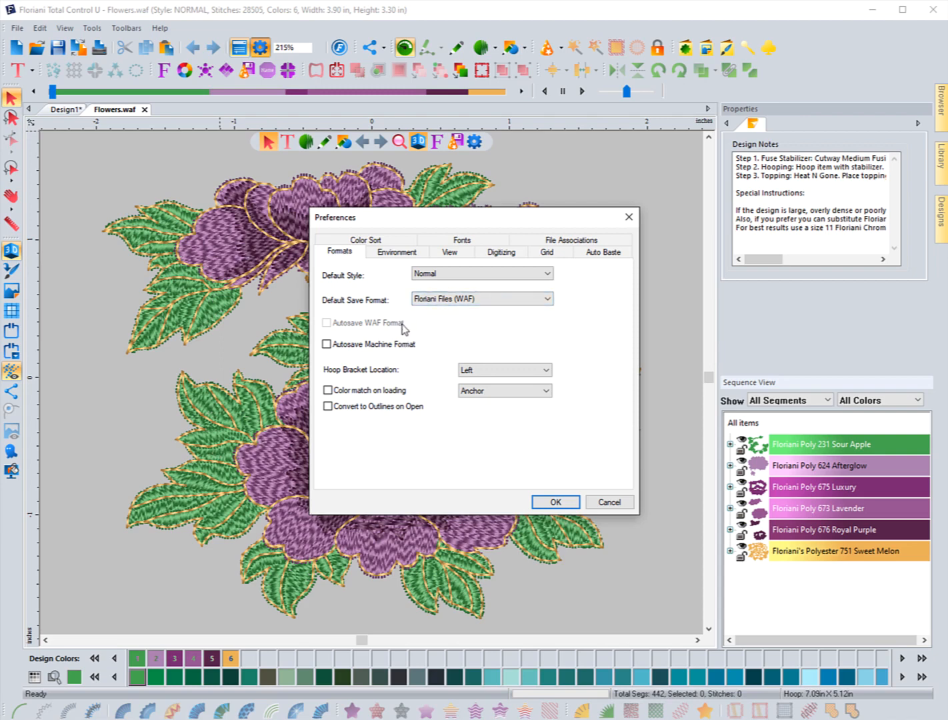
# Try Tajima (DST) as the default save format with Autosave WAF Format enabled, and revert both settings to Floriani Files (WAF) without autosave
pyautogui.click(478, 301)
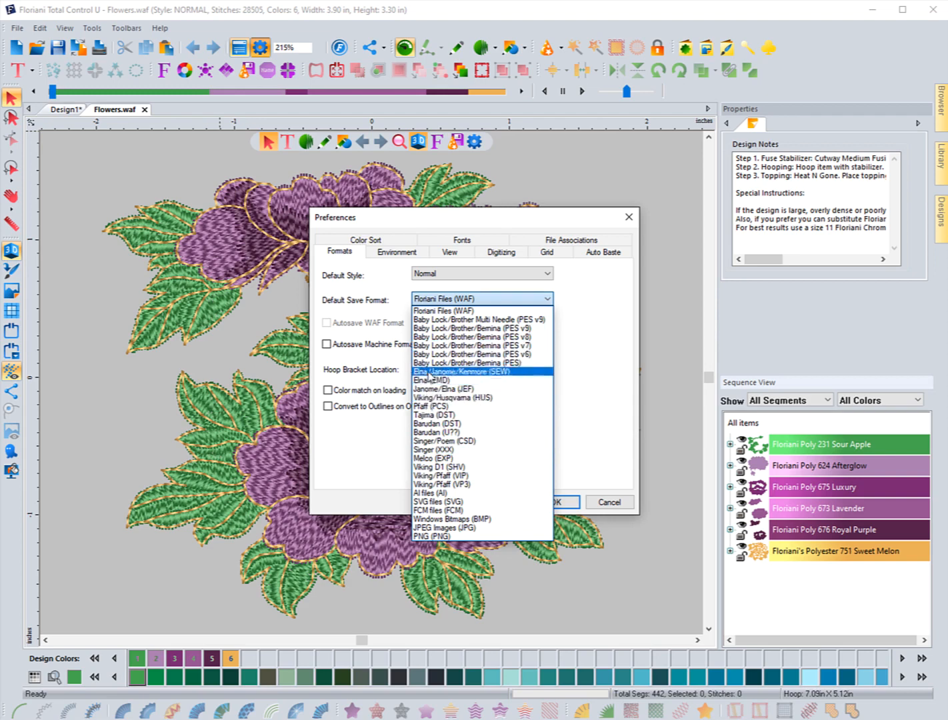
pyautogui.click(427, 416)
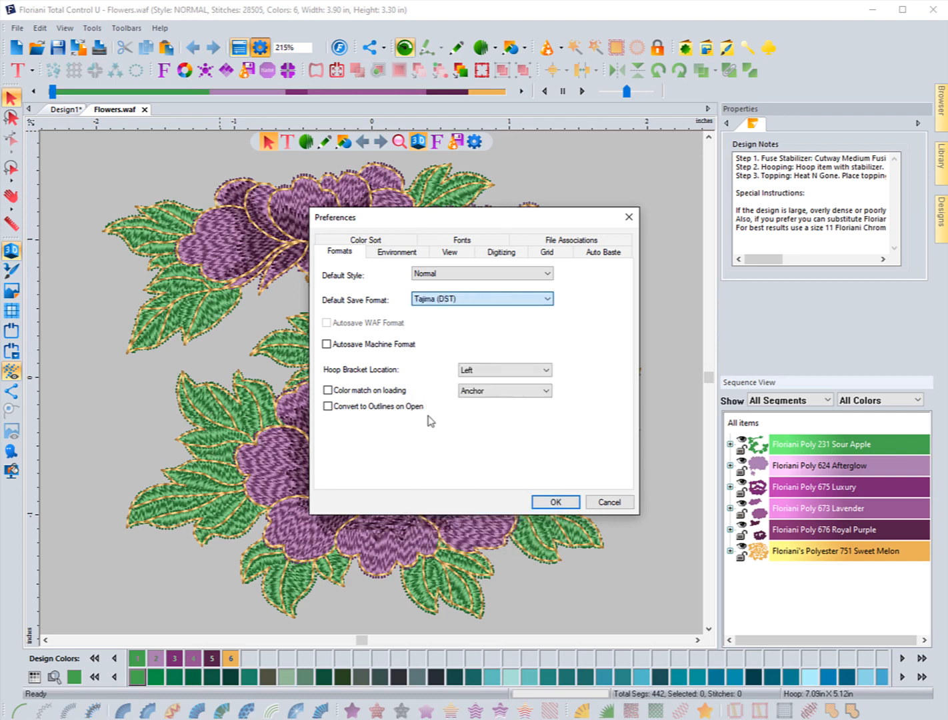
pyautogui.click(326, 324)
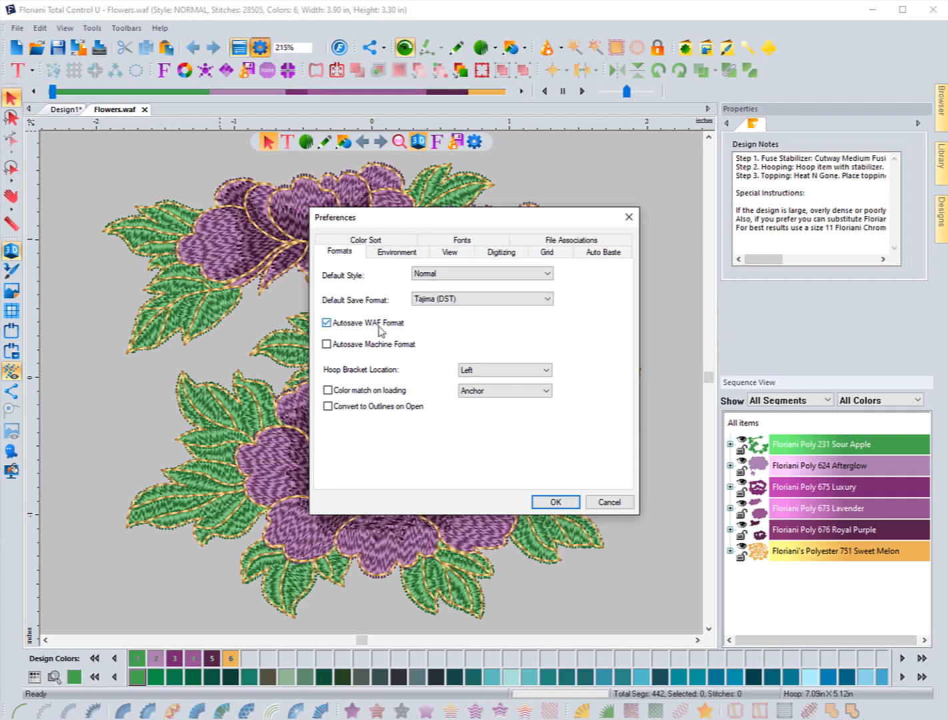
pyautogui.click(326, 323)
pyautogui.click(483, 301)
pyautogui.click(465, 311)
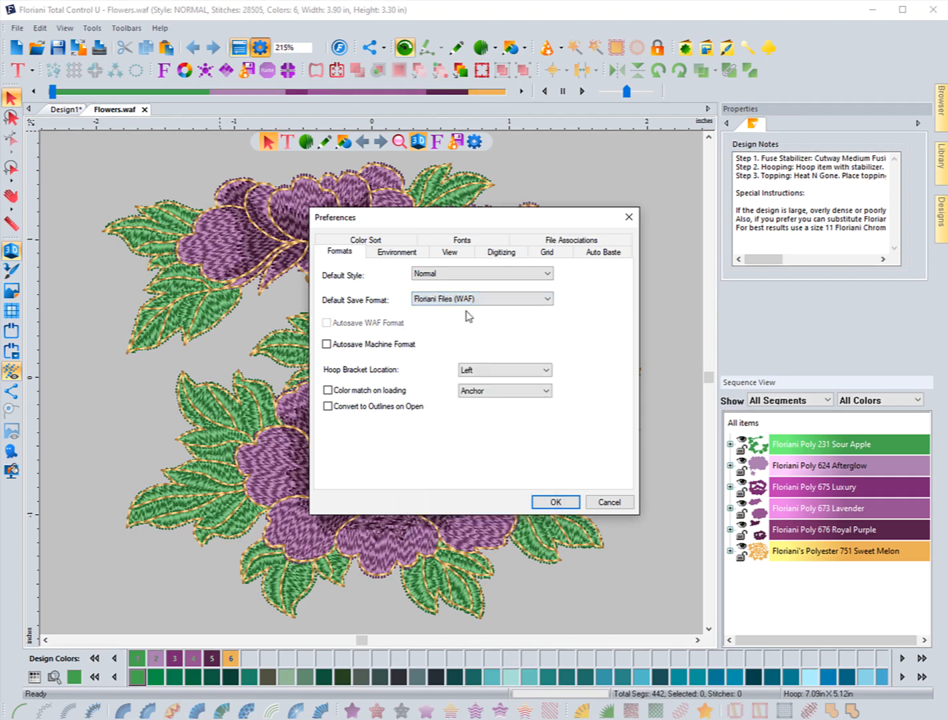